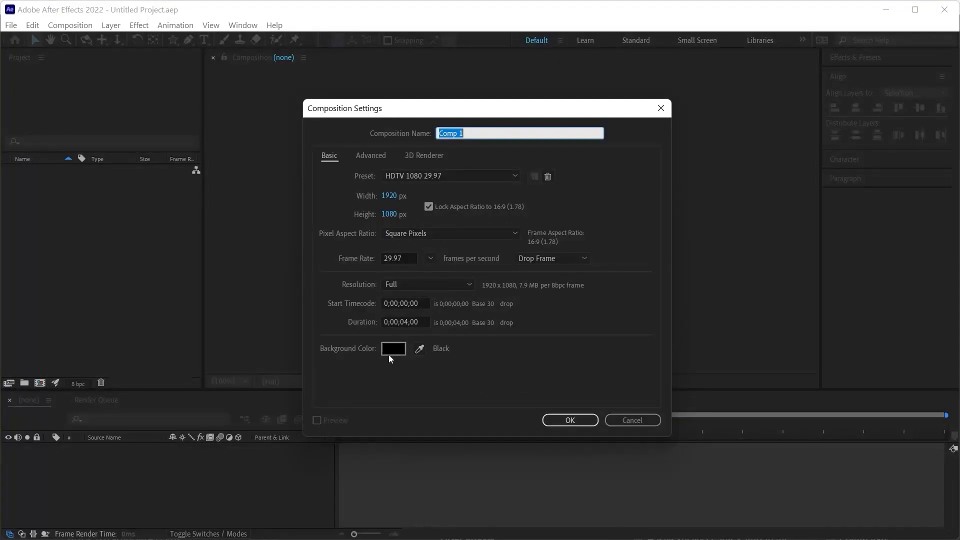
Step: Create the new 1920 x 1080 composition with a duration of 0;00;05;00
left_click(413, 323)
type("500")
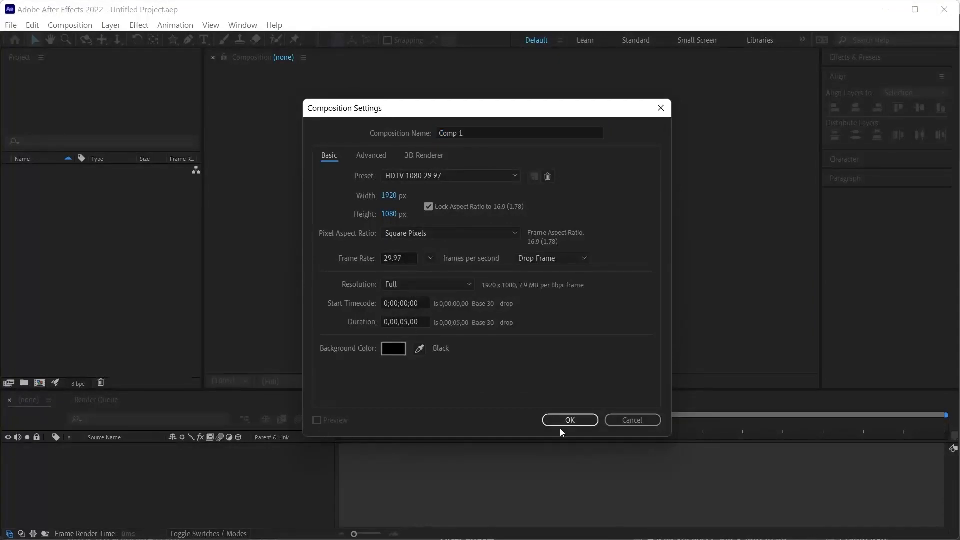
left_click(561, 428)
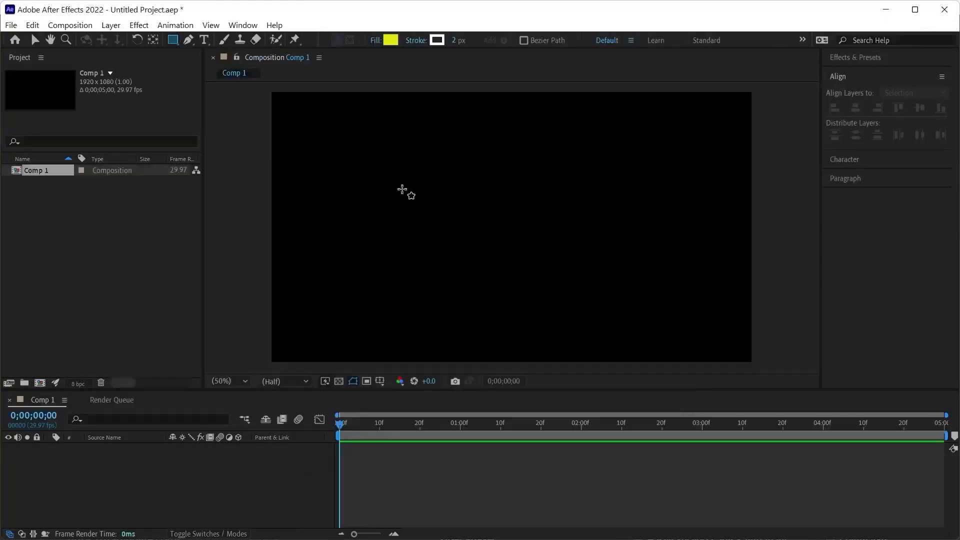
Step: Draw a white-filled circle left of the composition's centre with the Ellipse tool
left_click(172, 41)
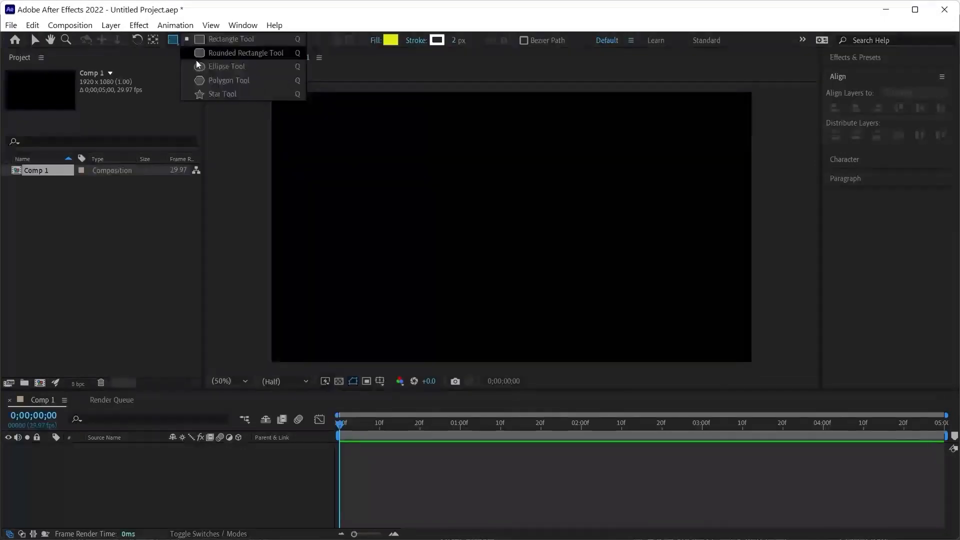
left_click(255, 65)
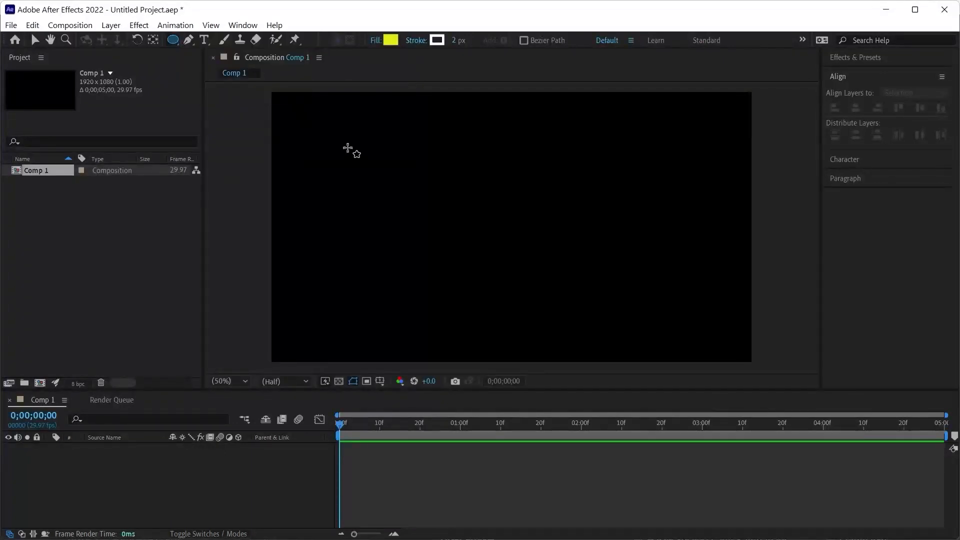
left_click_drag(331, 148, 391, 170)
key("ctrl+z")
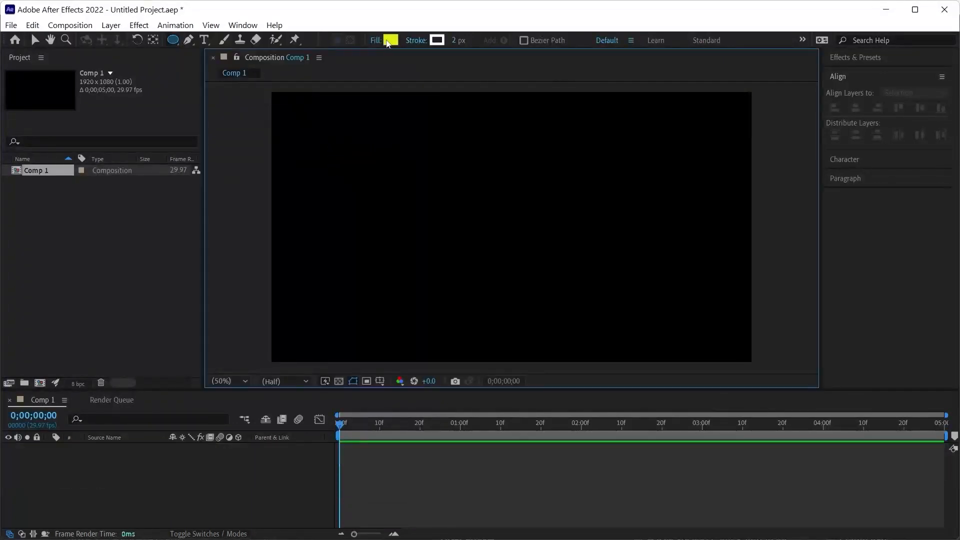
left_click(390, 42)
left_click_drag(354, 210, 350, 197)
left_click(616, 204)
mouse_move(380, 169)
left_mouse_down()
mouse_move(433, 220)
mouse_move(505, 252)
mouse_move(476, 226)
mouse_move(514, 205)
mouse_move(486, 216)
left_mouse_up()
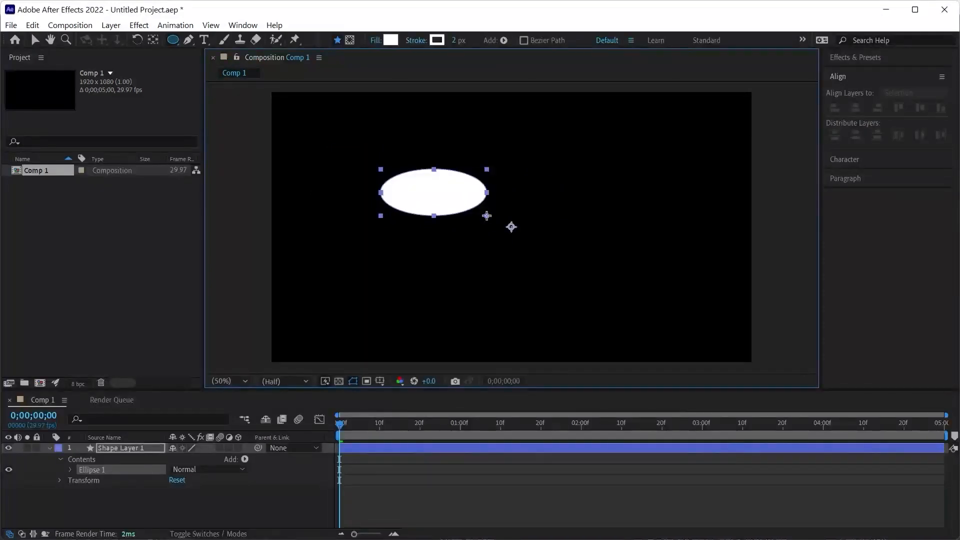
mouse_move(486, 216)
left_mouse_down()
mouse_move(457, 212)
mouse_move(480, 244)
left_mouse_up()
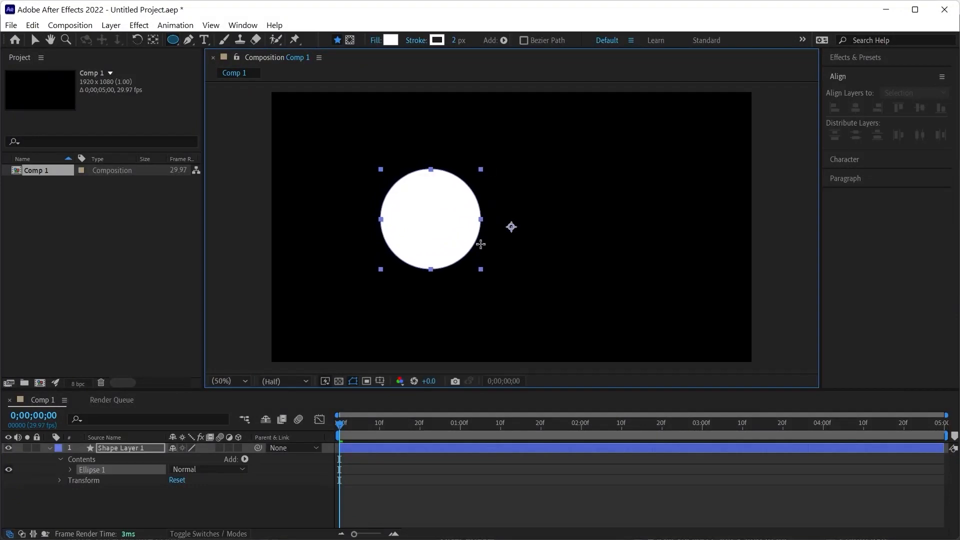
left_click_drag(480, 244, 483, 246)
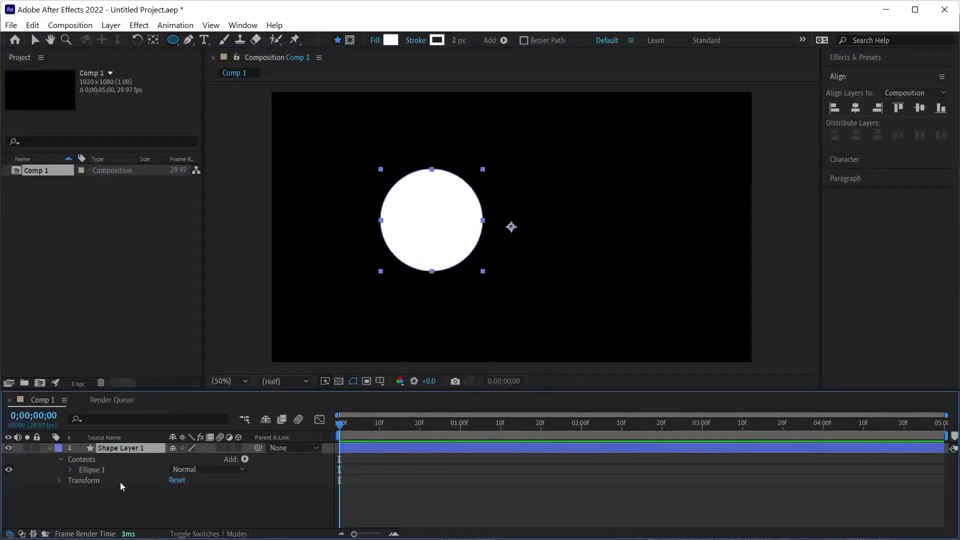
Step: Add the expression wiggle(1,150) to the shape layer's Position property
key("p")
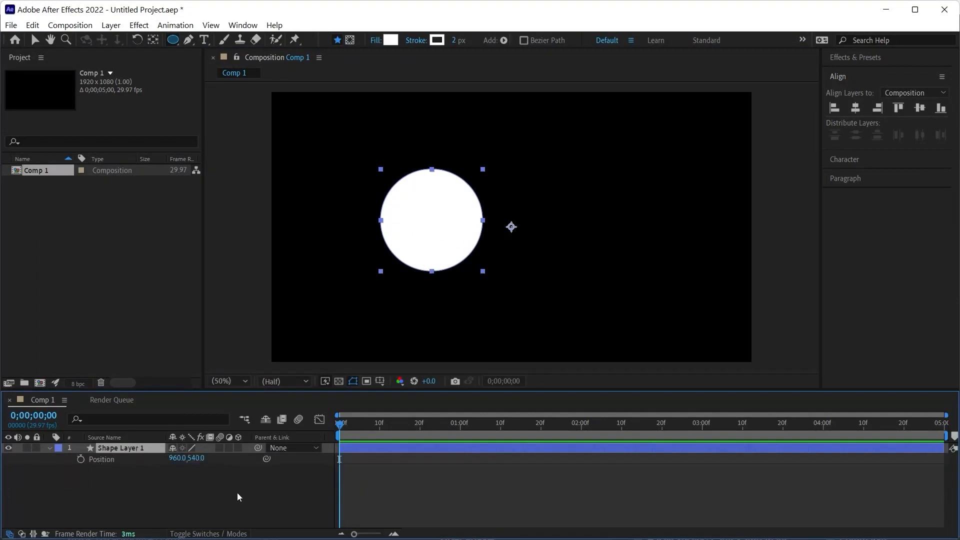
left_click(81, 459, "alt")
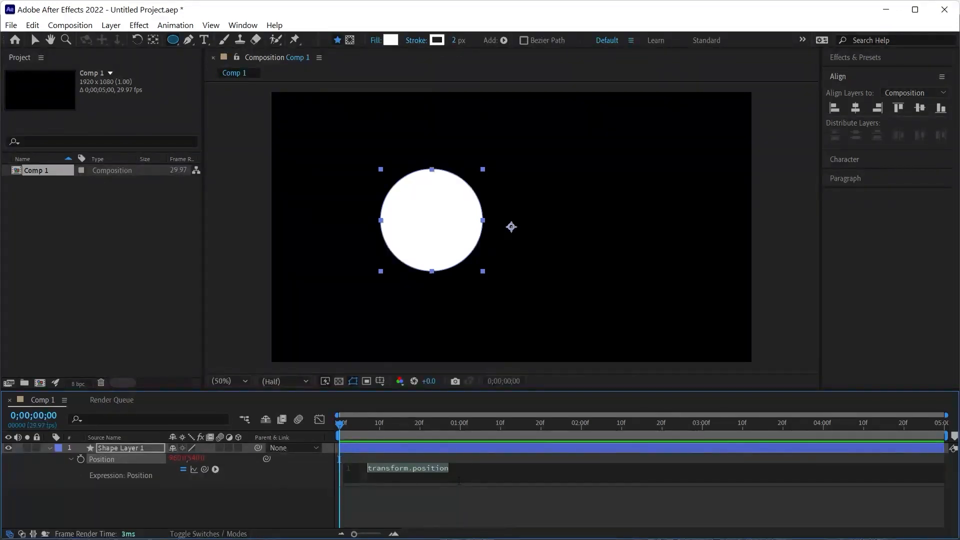
type("wiggle")
key("Return")
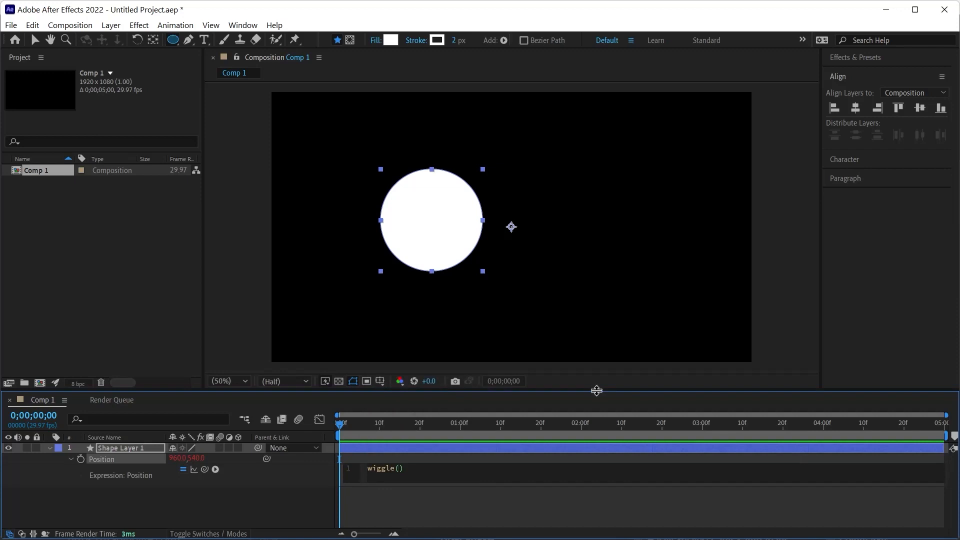
type("1")
type(",")
type("1")
type(",")
type("150")
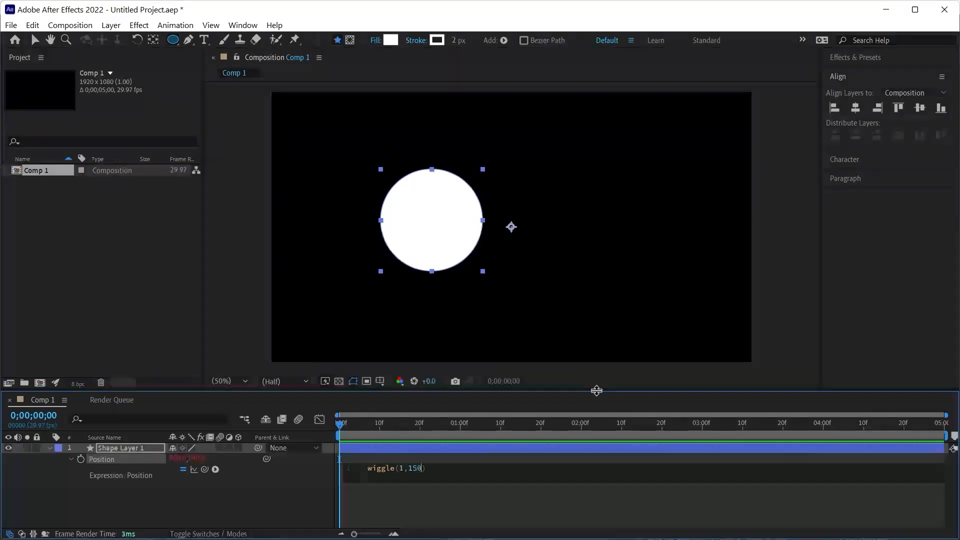
left_click(353, 462)
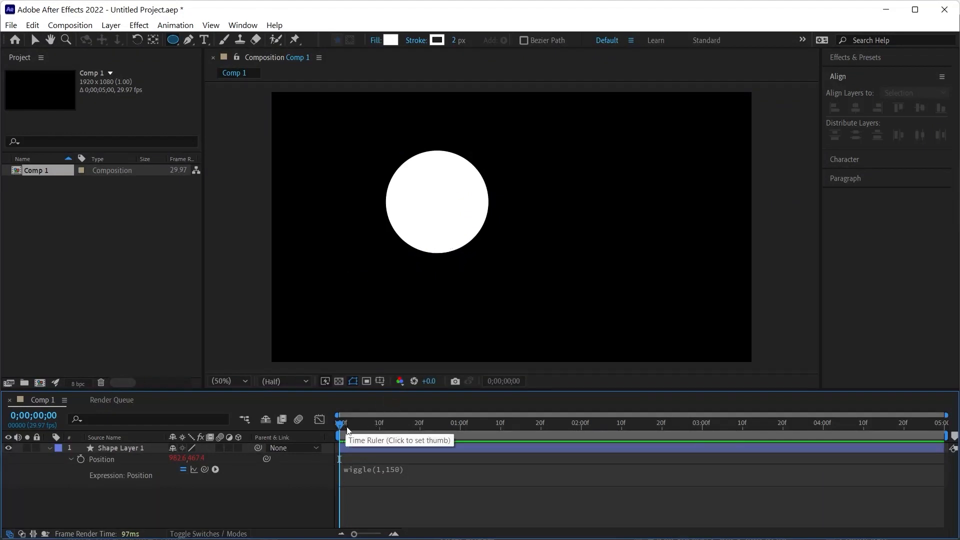
Step: Preview the circle's wiggle motion and collapse the shape layer's properties
key("space")
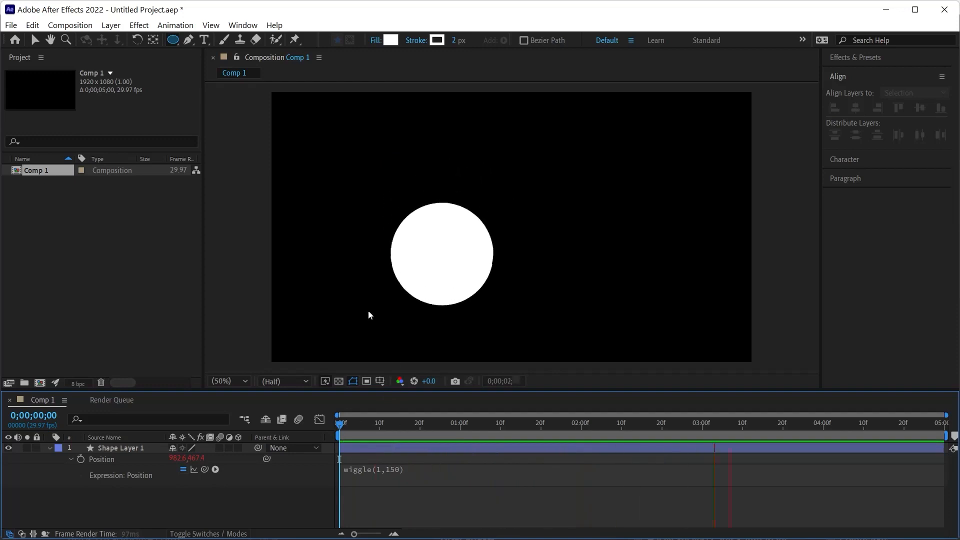
key("space")
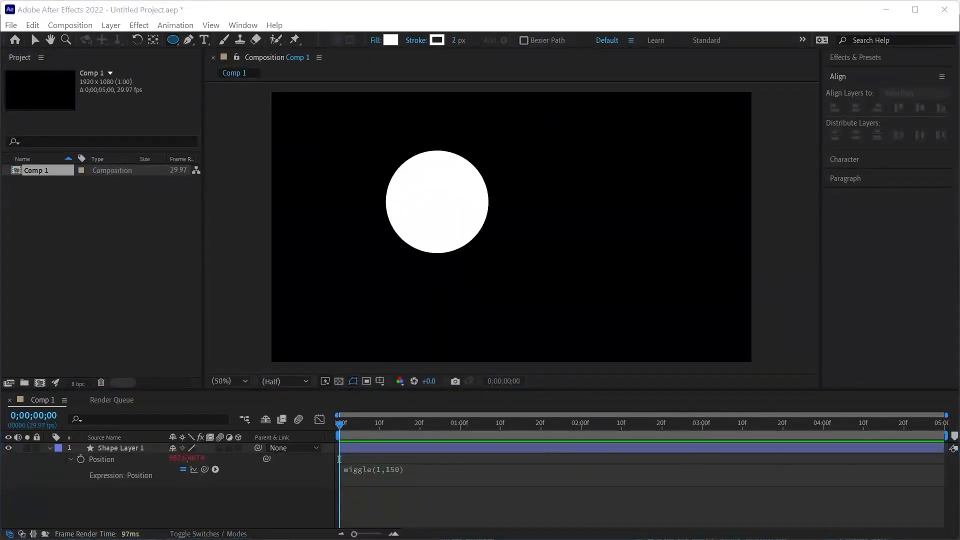
left_click(123, 449)
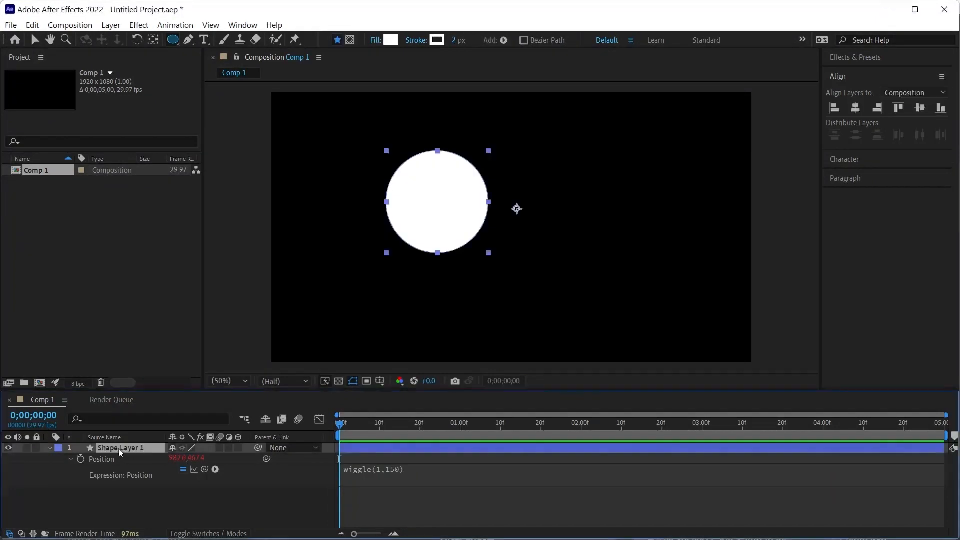
key("u")
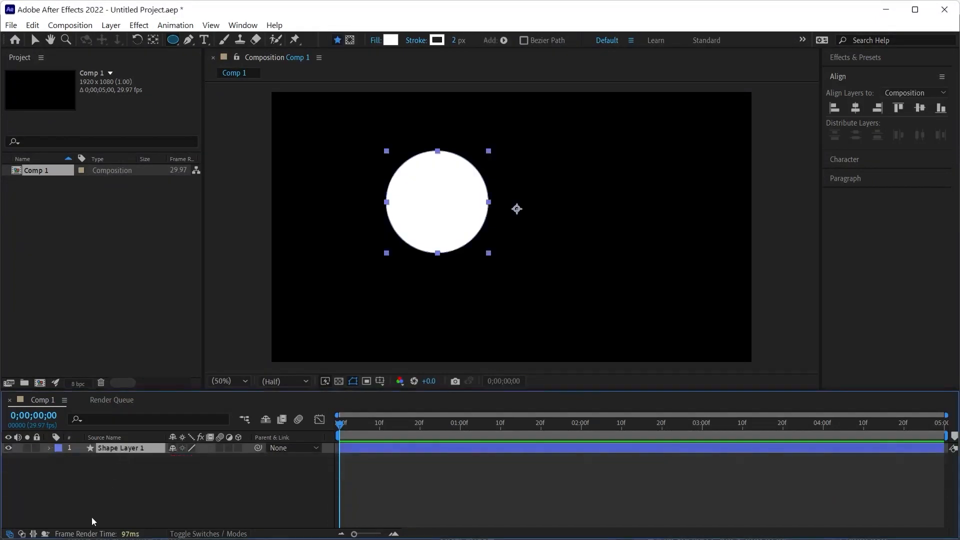
Step: Centre the shape layer's anchor point within the circle
key("v")
key("space")
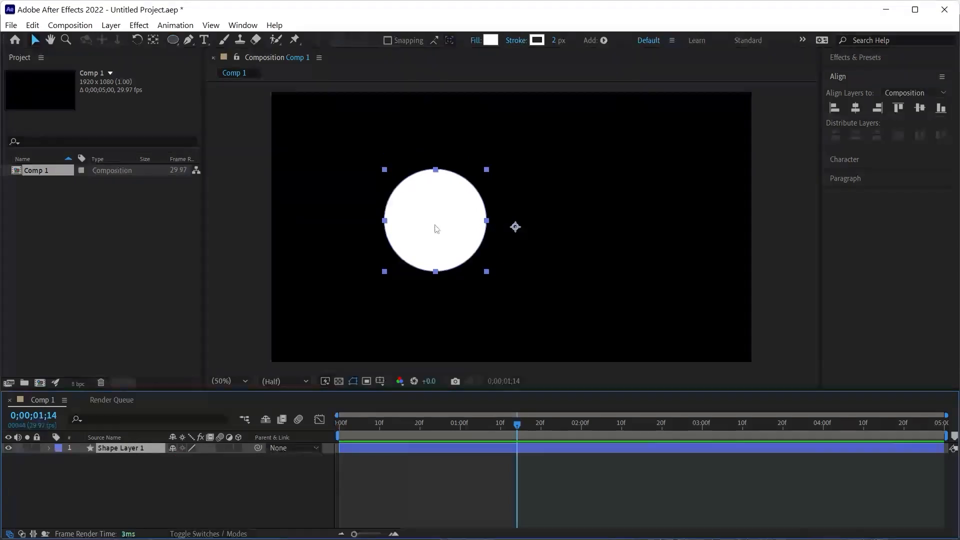
left_click(153, 41)
key("ctrl+alt+Home")
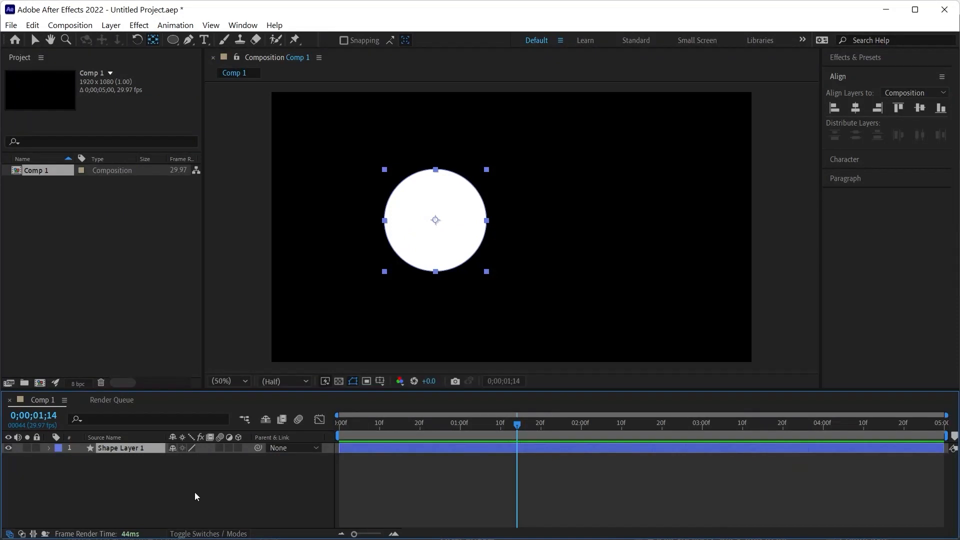
Step: Duplicate the circle's shape layer four times to make five layers
key("ctrl+d")
key("ctrl+d")
key("ctrl+d")
key("ctrl+d")
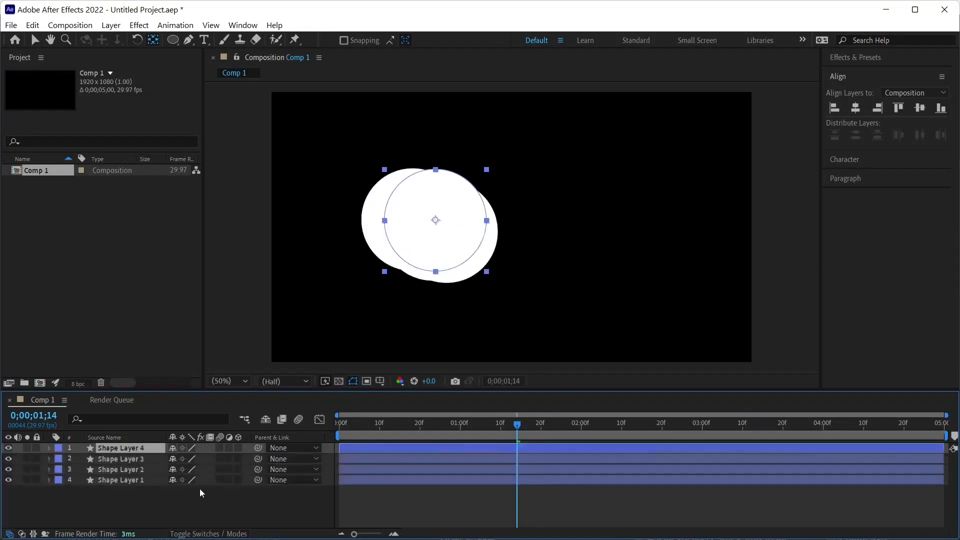
Step: Spread the five overlapping circles apart across the composition
left_click(35, 39)
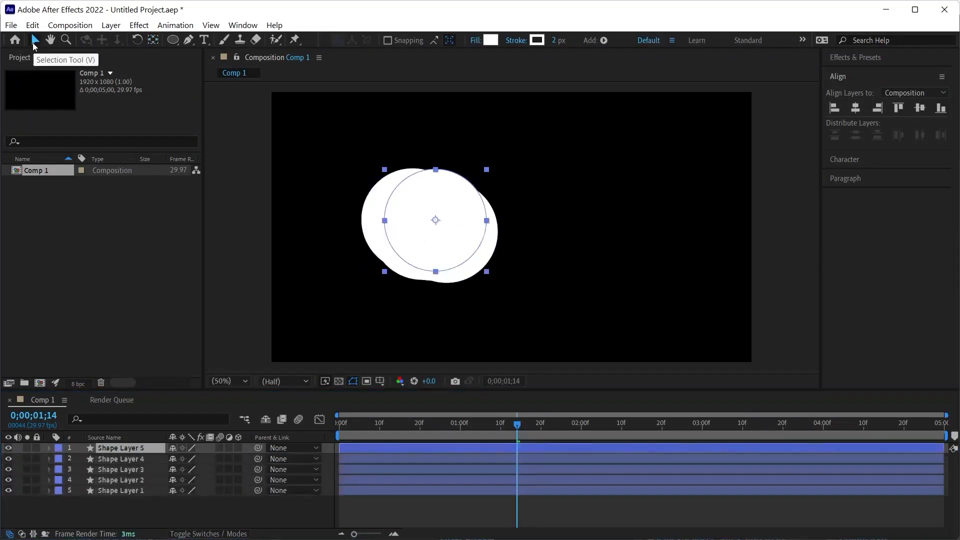
mouse_move(422, 242)
left_mouse_down()
mouse_move(588, 230)
mouse_move(446, 241)
mouse_move(555, 290)
mouse_move(480, 184)
mouse_move(492, 171)
mouse_move(398, 321)
left_mouse_up()
left_click(411, 245)
left_click_drag(422, 250, 376, 211)
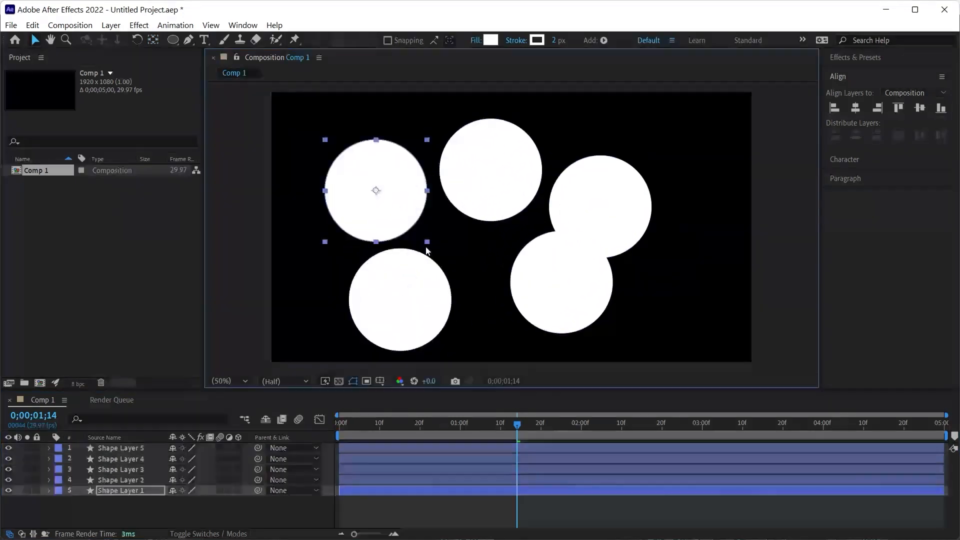
Step: Scale the circles down to different sizes and adjust their spacing in the frame
left_click_drag(427, 245, 398, 221)
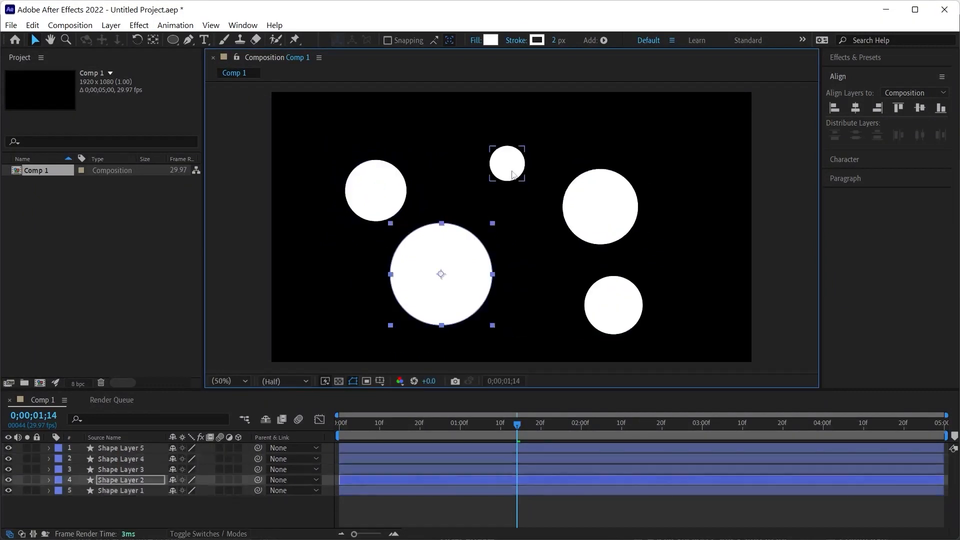
left_click_drag(512, 172, 515, 163)
left_click_drag(425, 258, 401, 260)
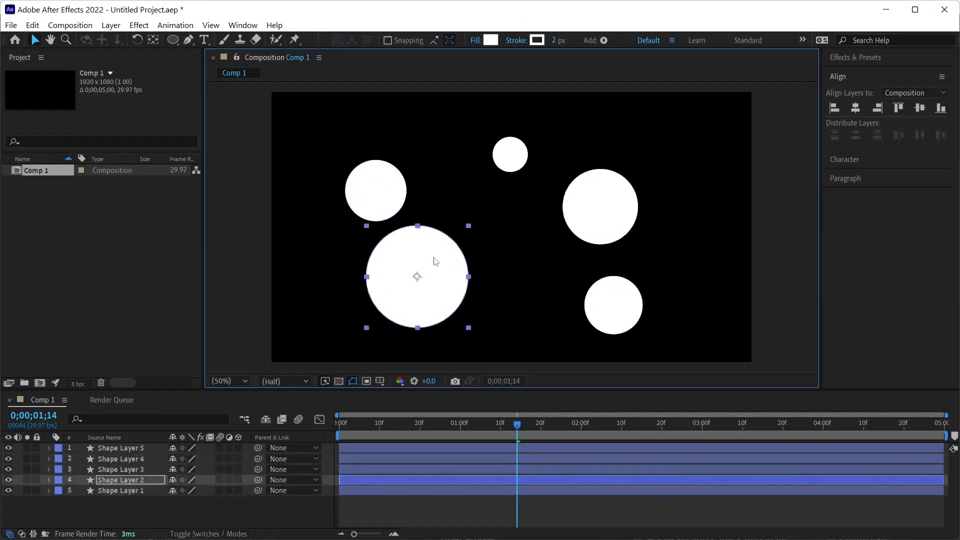
left_click_drag(469, 225, 461, 232)
left_click_drag(440, 255, 455, 259)
Step: Preview the five wiggling circles from the start of the composition
left_click(584, 221)
key("Home")
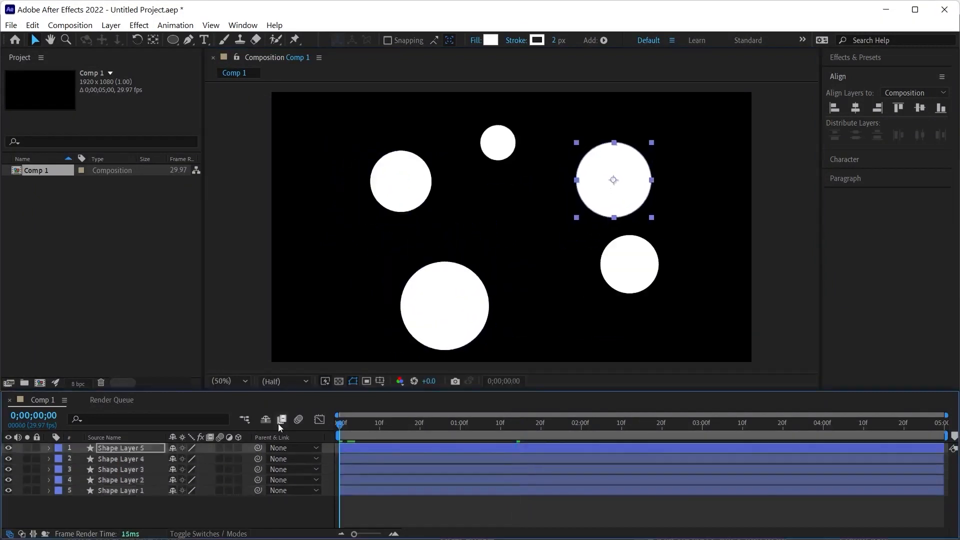
key("ctrl+shift+a")
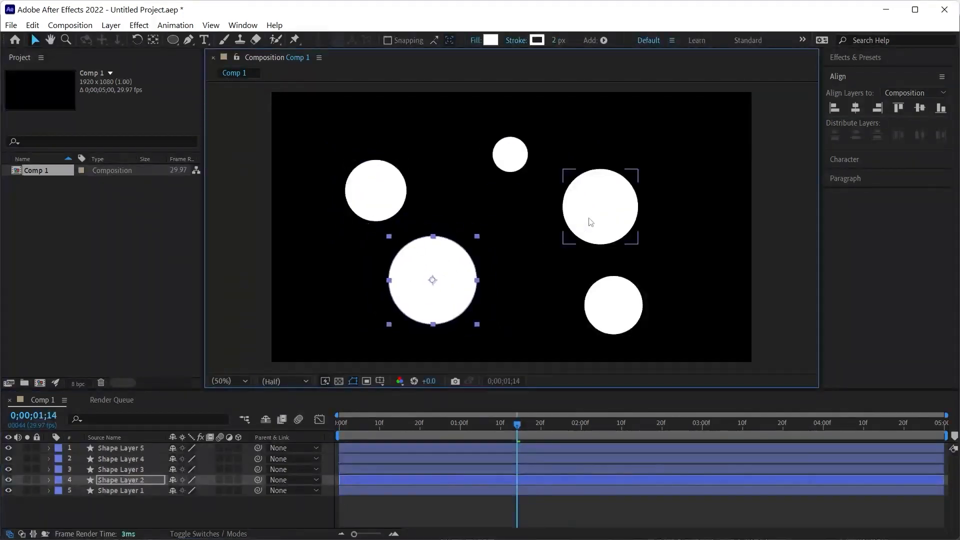
left_click(590, 222)
key("Home")
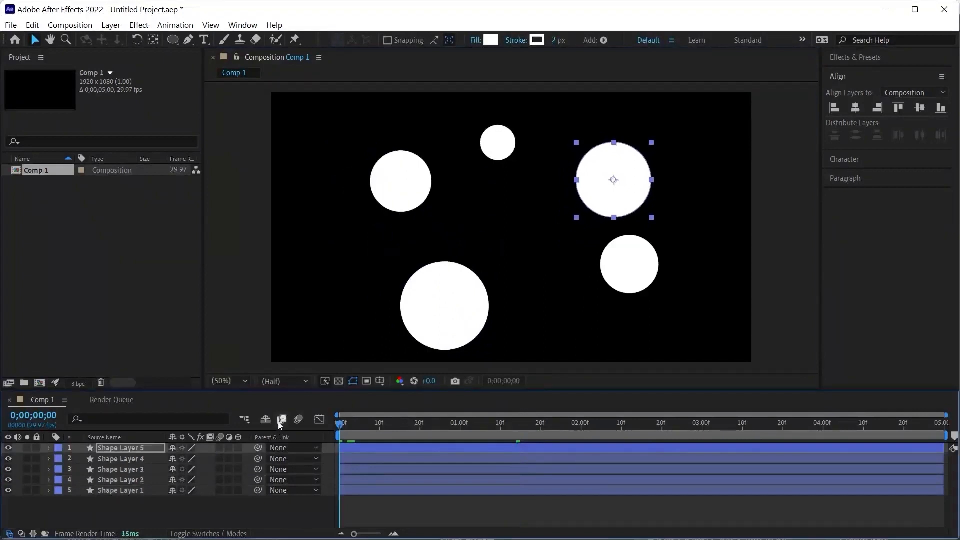
key("ctrl+shift+a")
key("space")
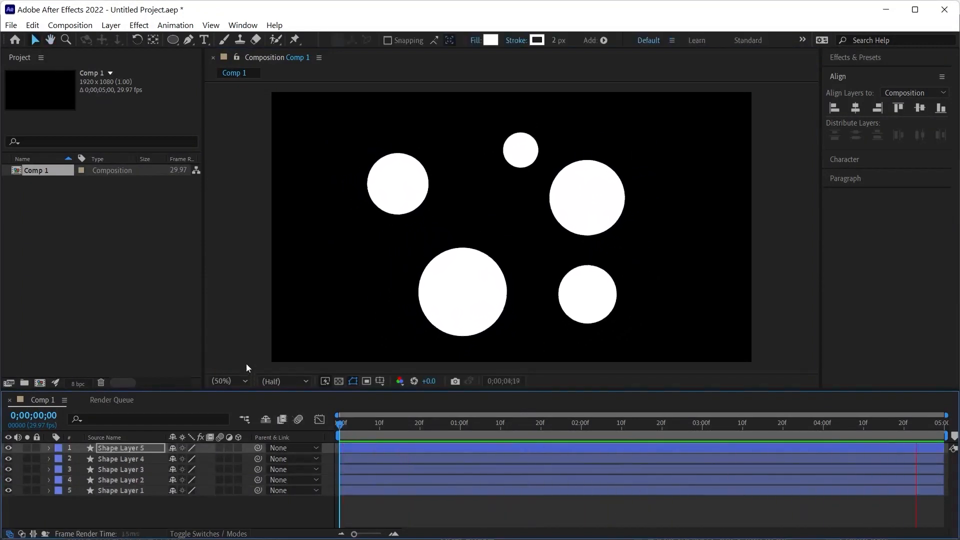
Step: Set a Position keyframe at 0;00;00;00 on all five shape layers
left_click(166, 511)
left_click_drag(154, 504, 120, 448)
key("p")
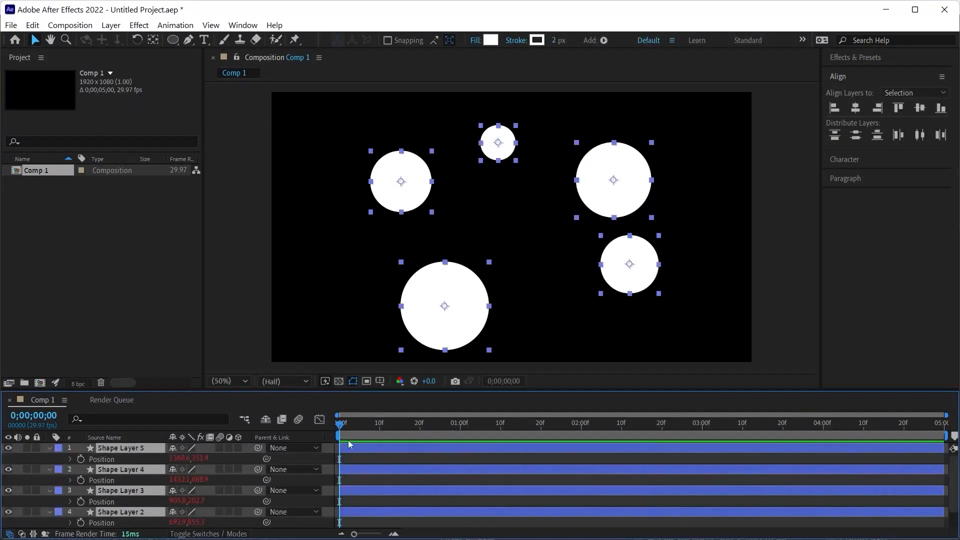
left_click(80, 459)
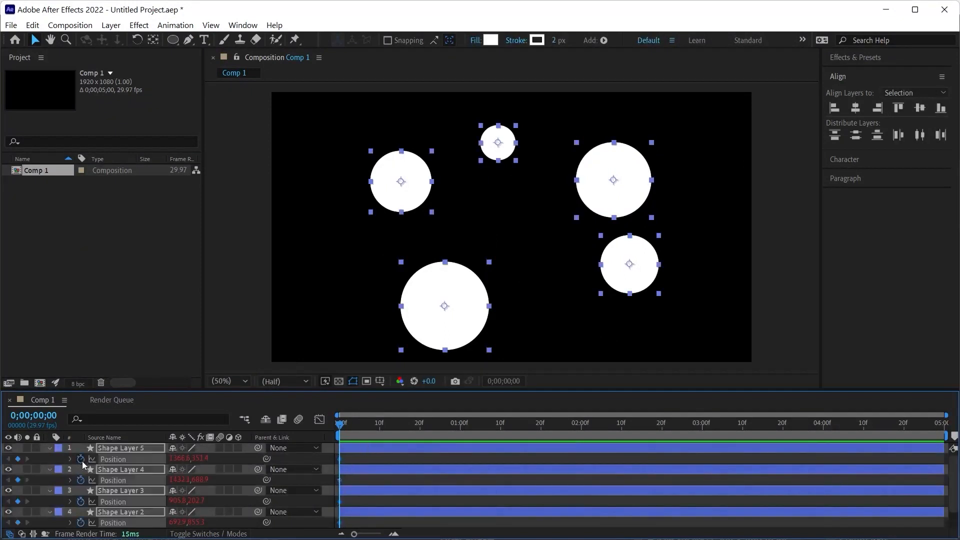
Step: Keyframe the circles' positions at 0;00;01;10 by moving them together toward the composition's centre
left_click_drag(344, 428, 501, 424)
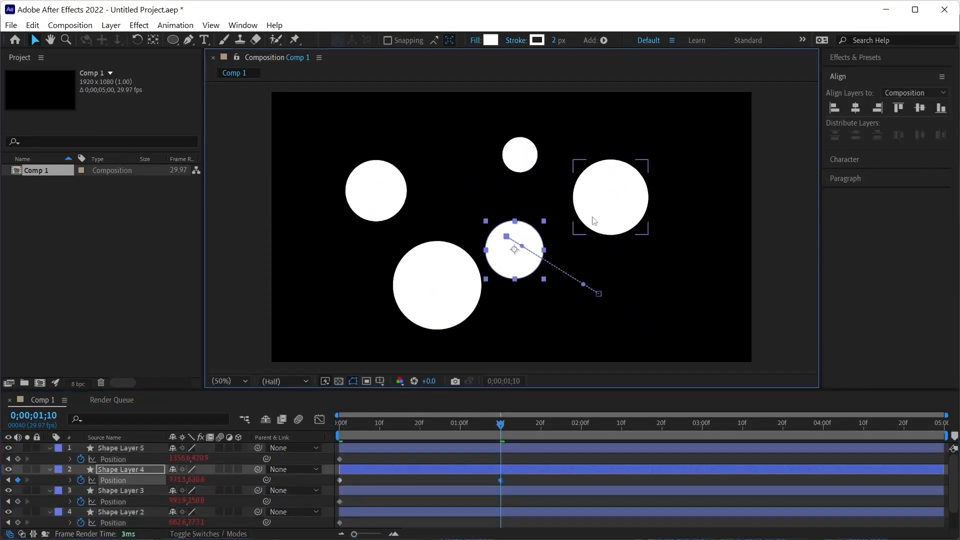
left_click_drag(603, 210, 557, 236)
left_click_drag(557, 236, 533, 252)
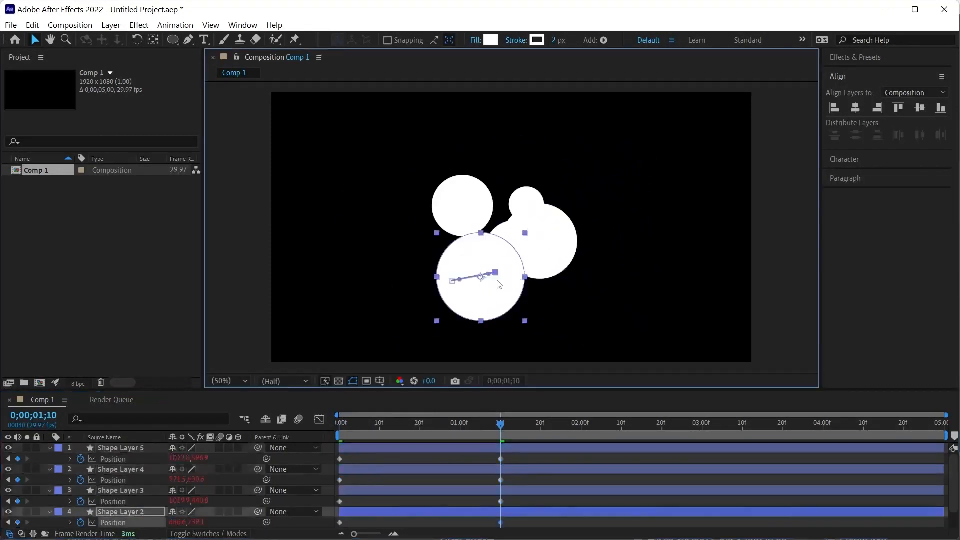
left_click_drag(495, 417, 518, 426)
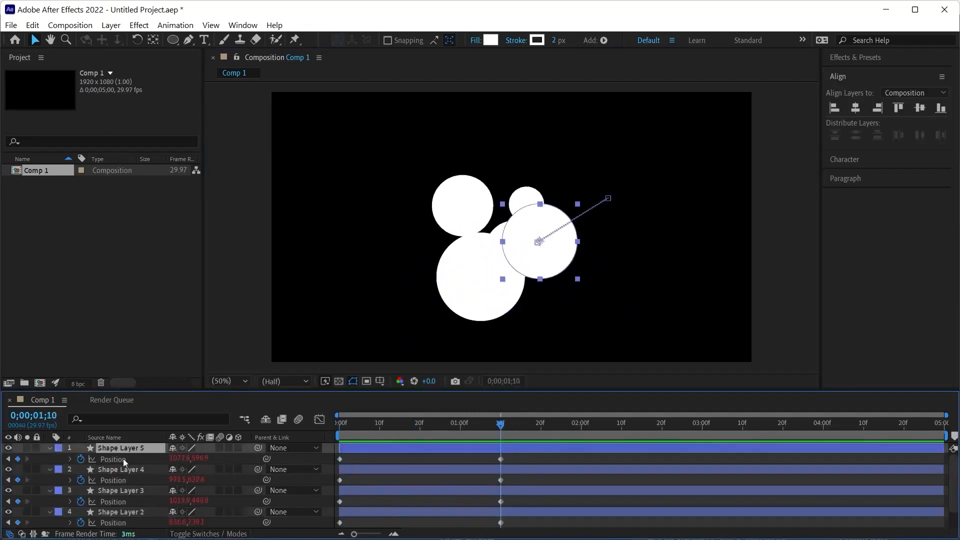
Step: Select all five shape layers and collapse their Position properties
key("ctrl+a")
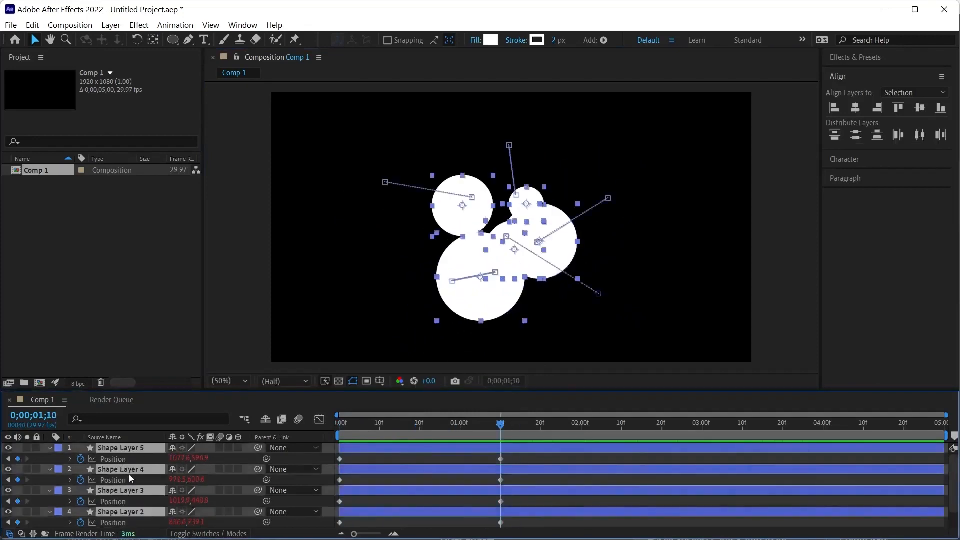
key("p")
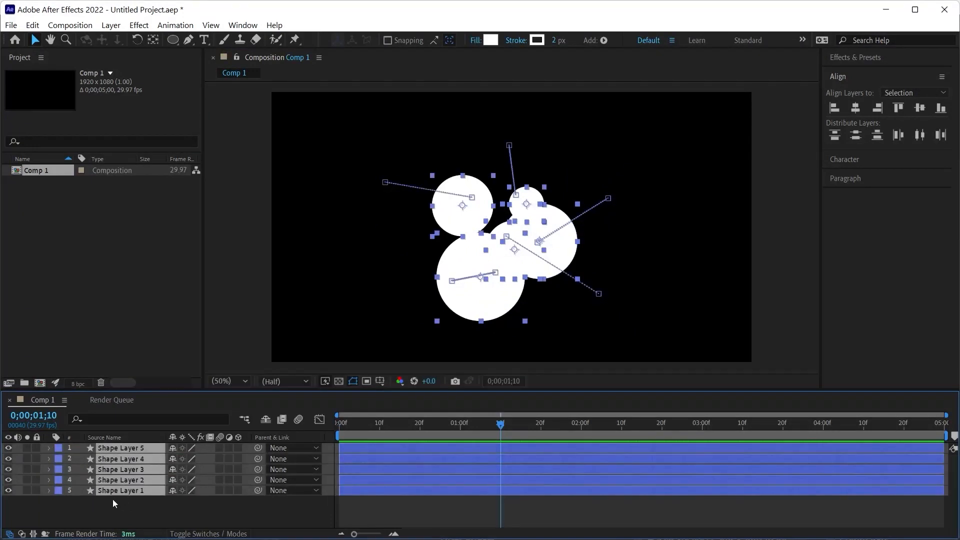
Step: Add a new adjustment layer above the five shape layers
left_click(123, 510)
right_click(123, 510)
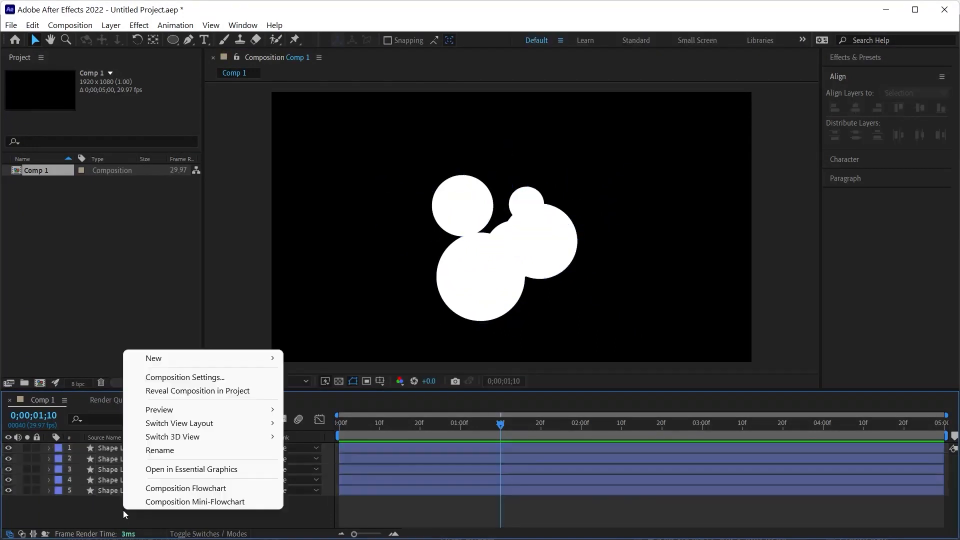
mouse_move(216, 358)
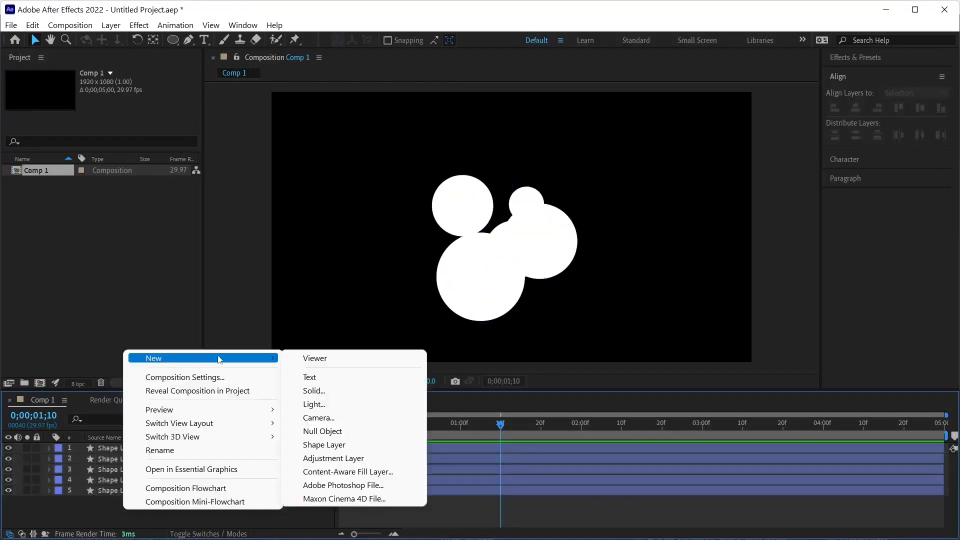
left_click(332, 458)
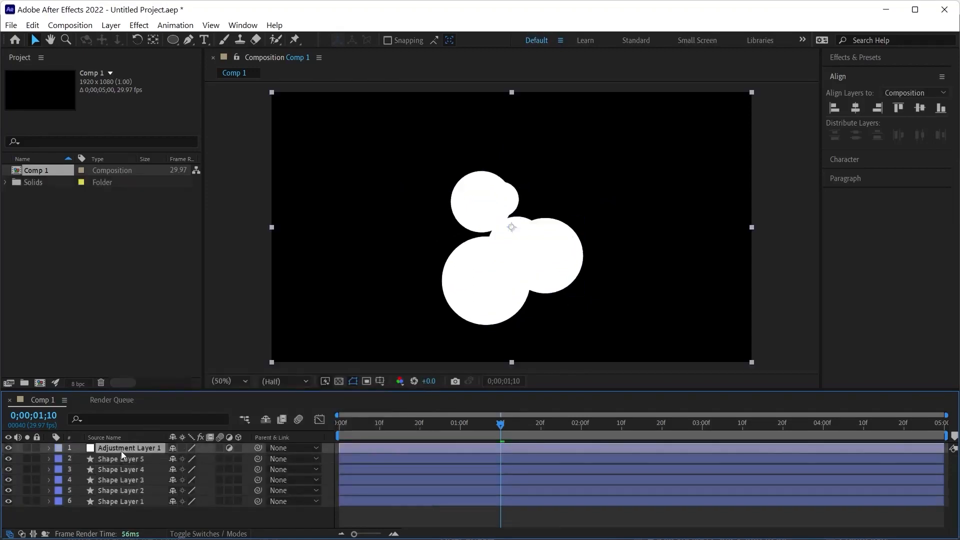
Step: Apply Gaussian Blur to the adjustment layer and set its Blurriness to 56
left_click(838, 75)
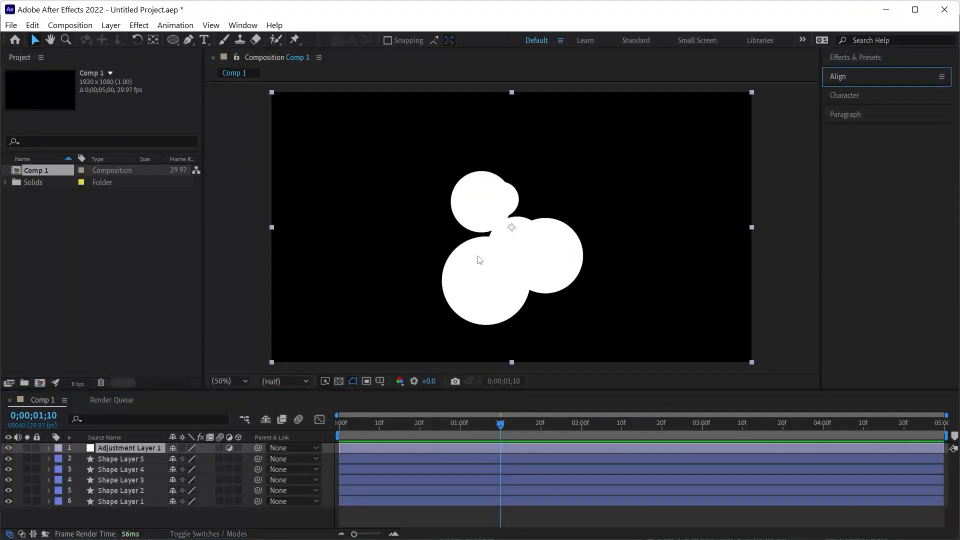
left_click(847, 58)
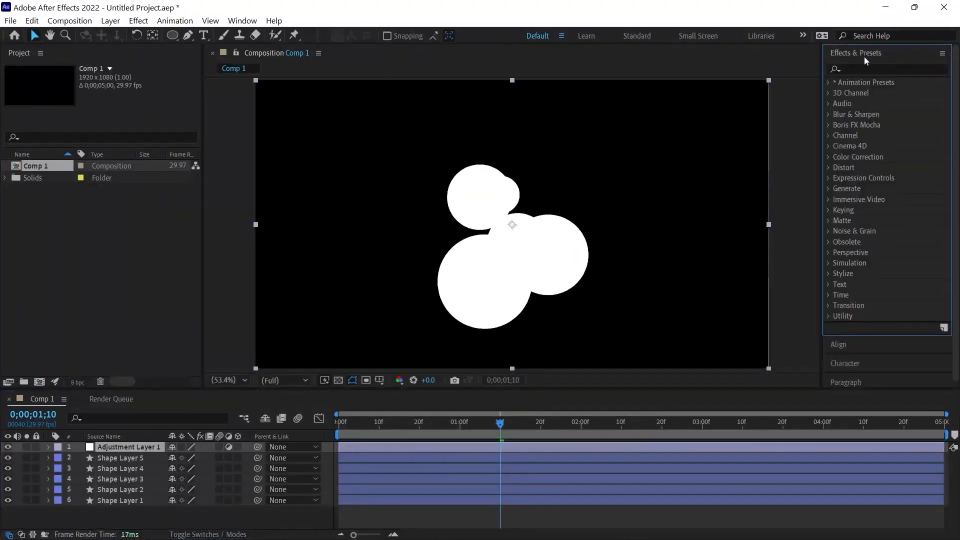
left_click(242, 21)
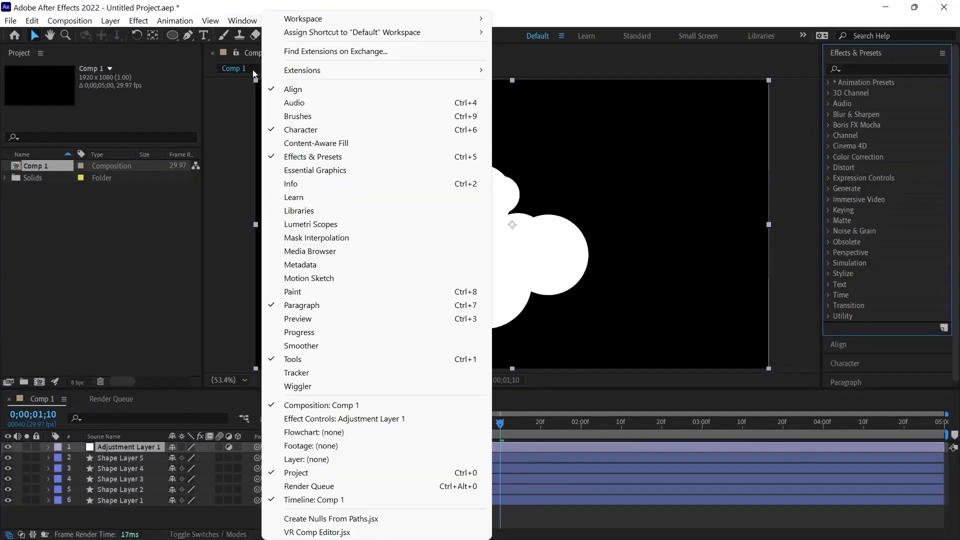
left_click(293, 157)
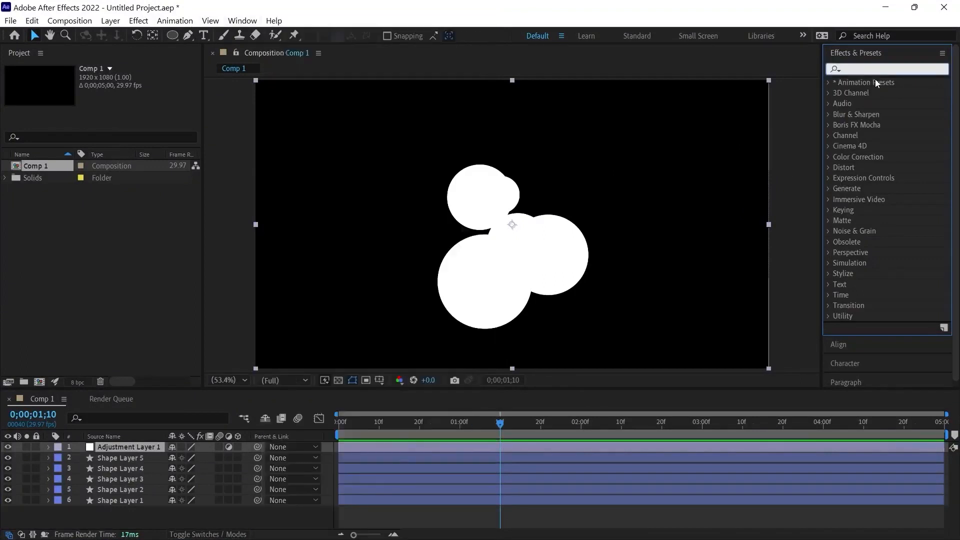
type("gaus")
left_click_drag(888, 93, 139, 448)
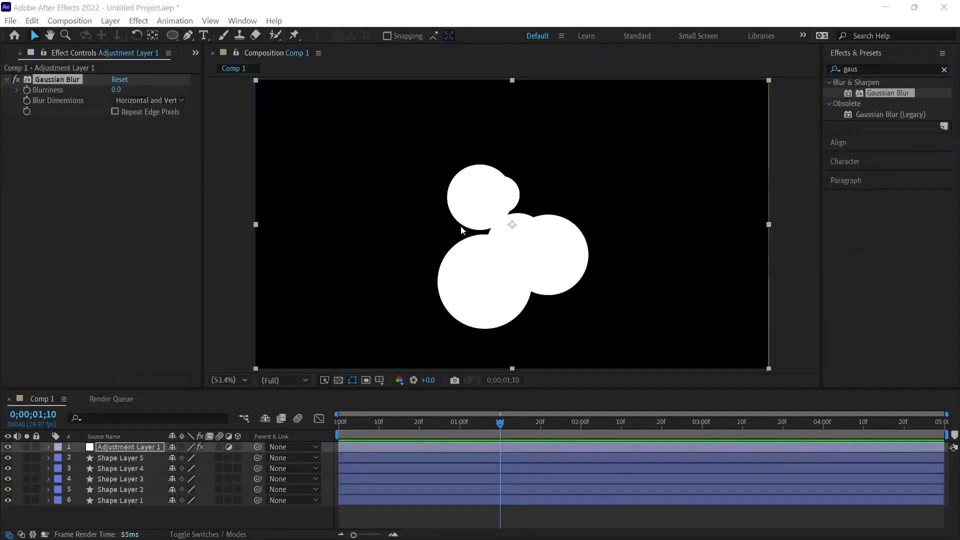
left_click(114, 90)
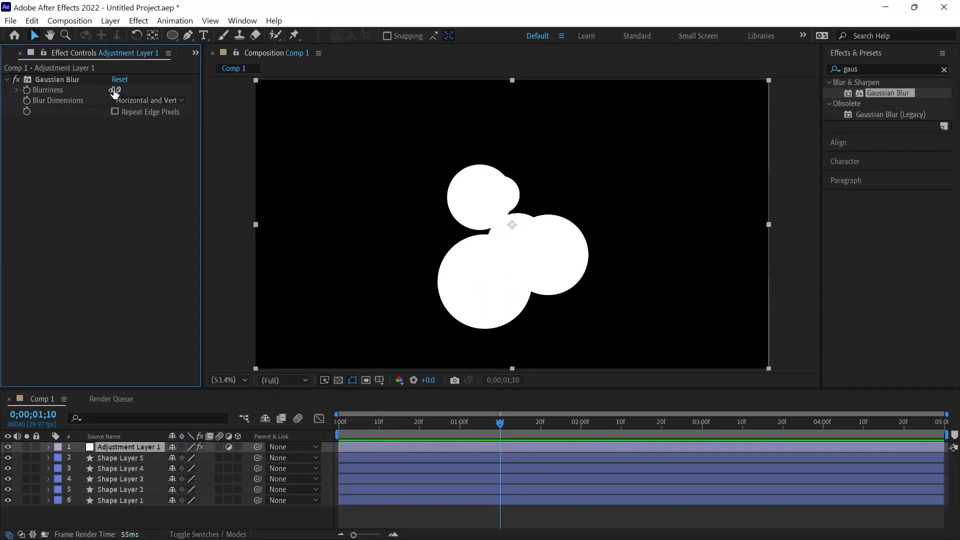
left_click_drag(115, 91, 143, 91)
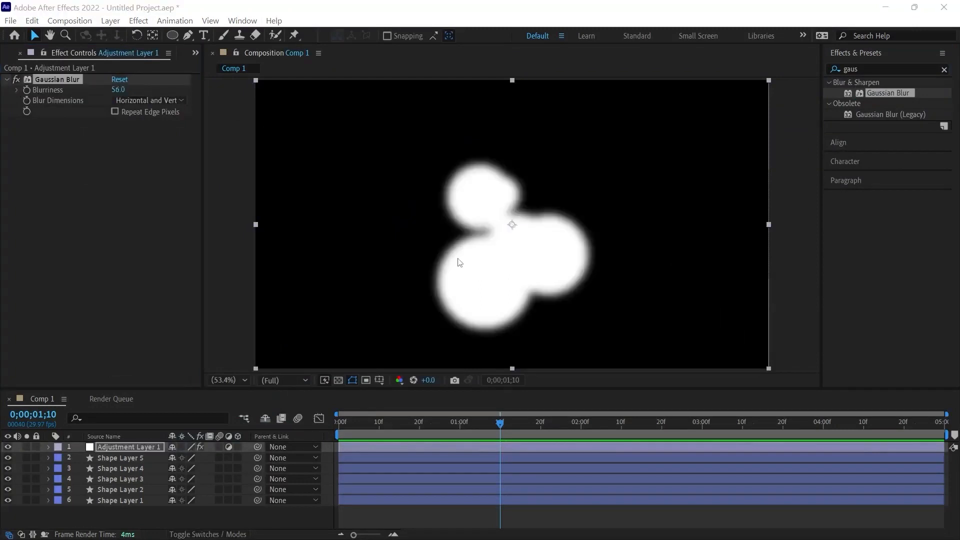
Step: Find the Matte Choker effect and apply it to the adjustment layer
double_click(875, 69)
type("matte")
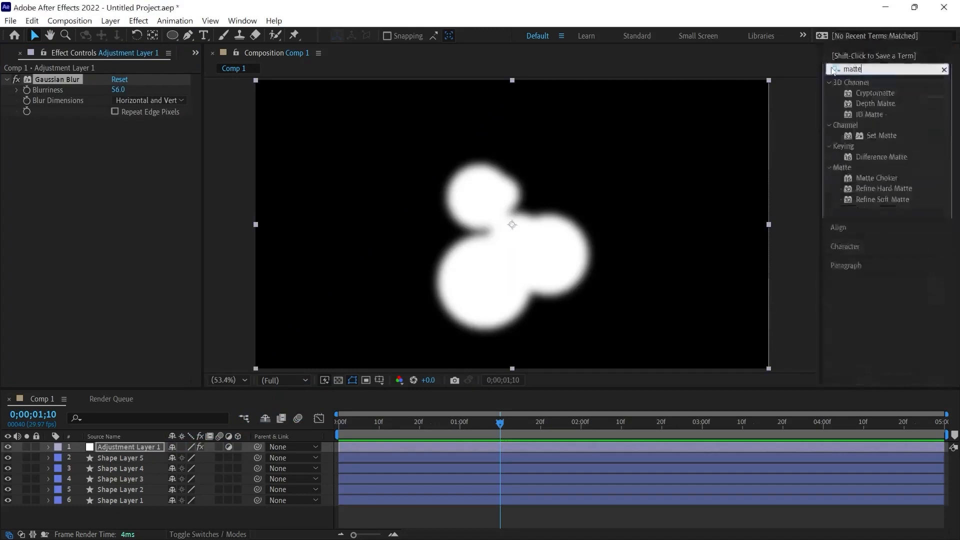
left_click_drag(883, 179, 128, 448)
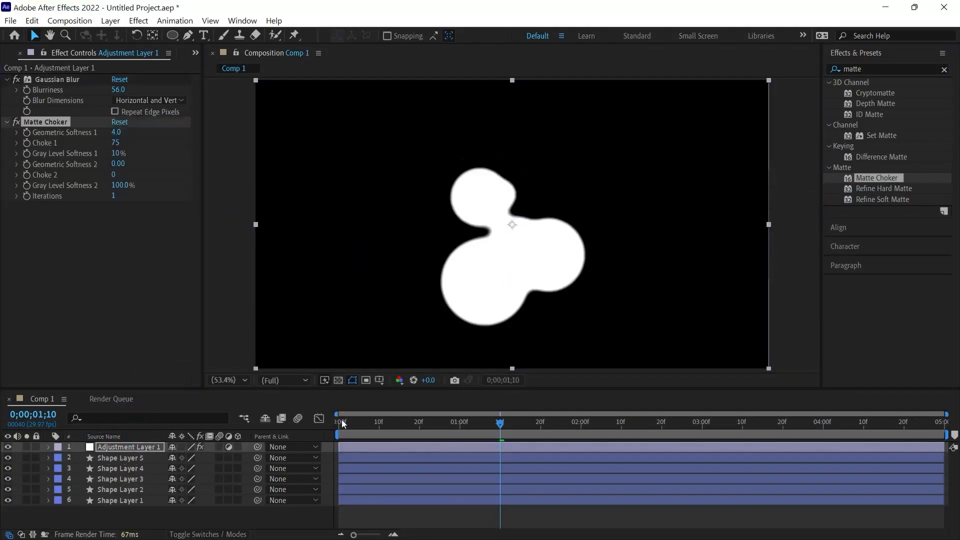
Step: Check the merging circles up to 0;00;01;09 and set Matte Choker's Gray Level Softness 1 to 3%
left_click_drag(341, 424, 496, 434)
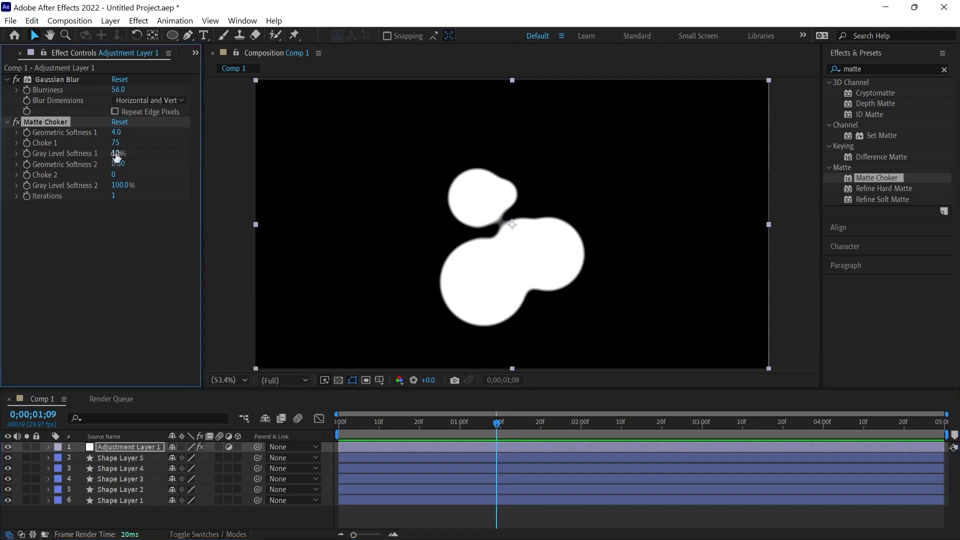
left_click_drag(115, 155, 113, 155)
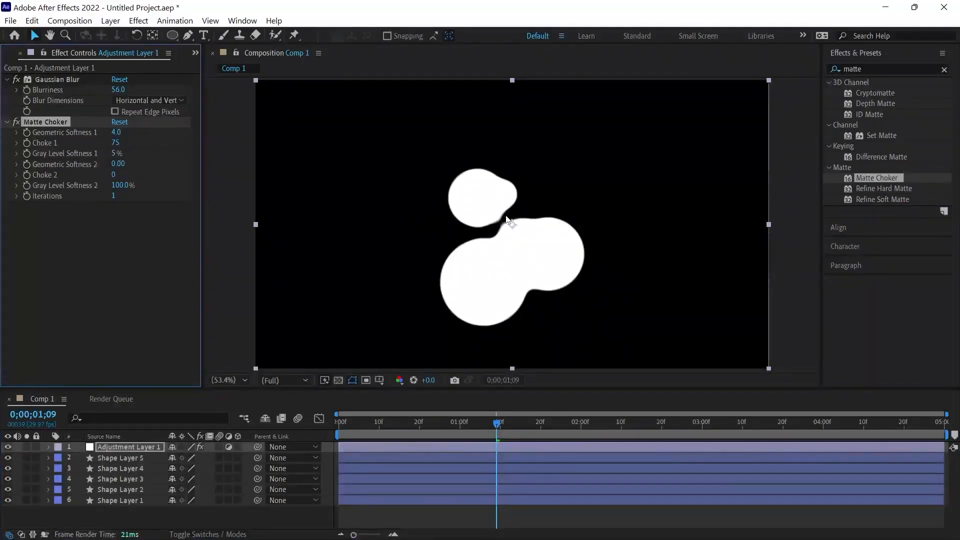
left_click_drag(115, 154, 114, 154)
Step: Preview the merging blob animation from the start of the composition
left_click_drag(497, 425, 328, 421)
key("space")
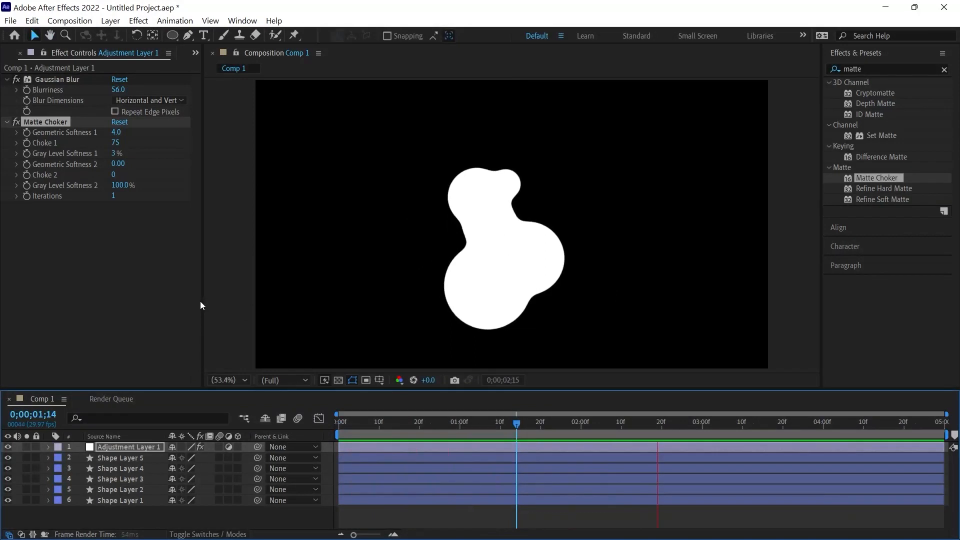
key("space")
Step: Reveal the Position keyframes of the five shape layers and go to the keyframes at 0;00;01;10
left_click_drag(147, 513, 116, 464)
key("p")
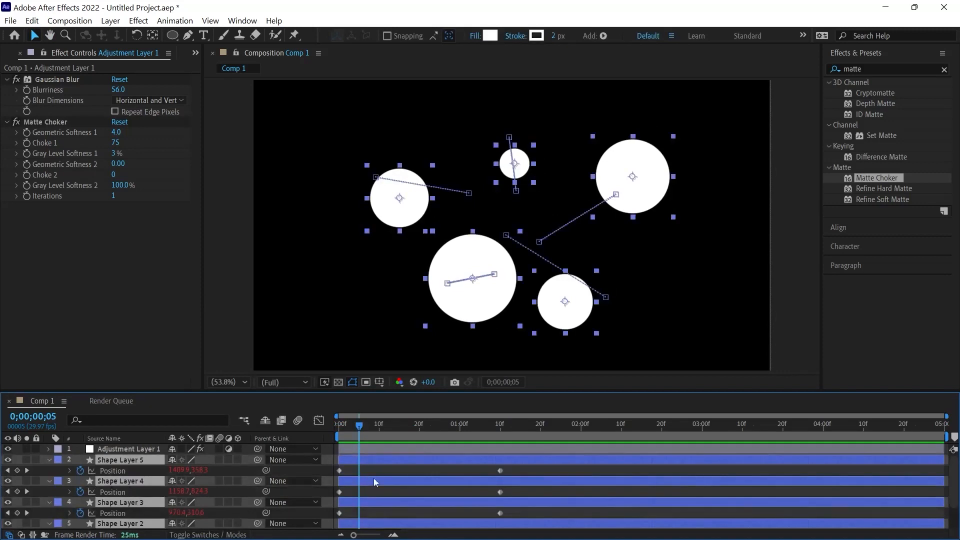
key("k")
left_click(494, 471)
Step: Lock the adjustment layer so the circles beneath it can be selected in the composition
left_click(462, 310)
left_click(138, 464)
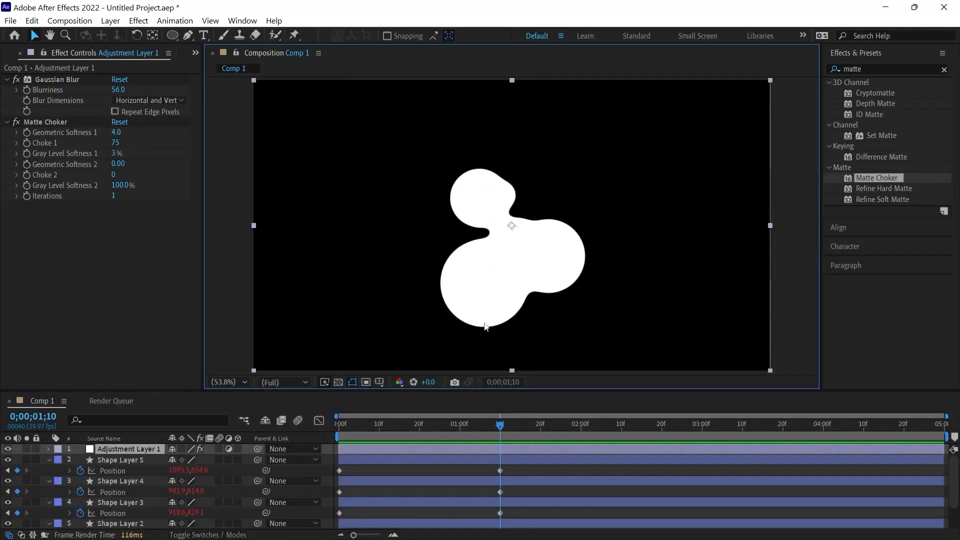
left_click(37, 451)
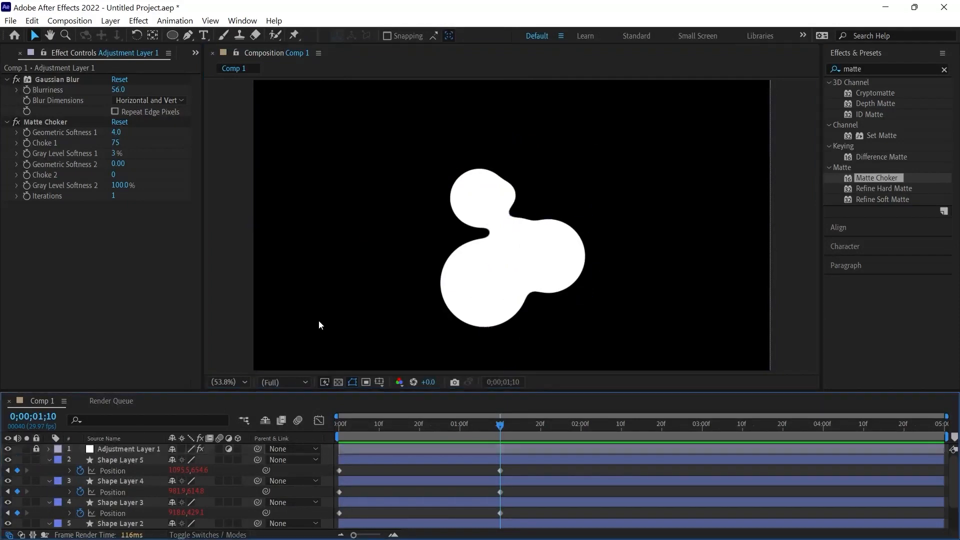
Step: Reposition the circles at the 0;00;01;10 keyframes into a looser touching cluster and preview the animation from the start
left_click(498, 297)
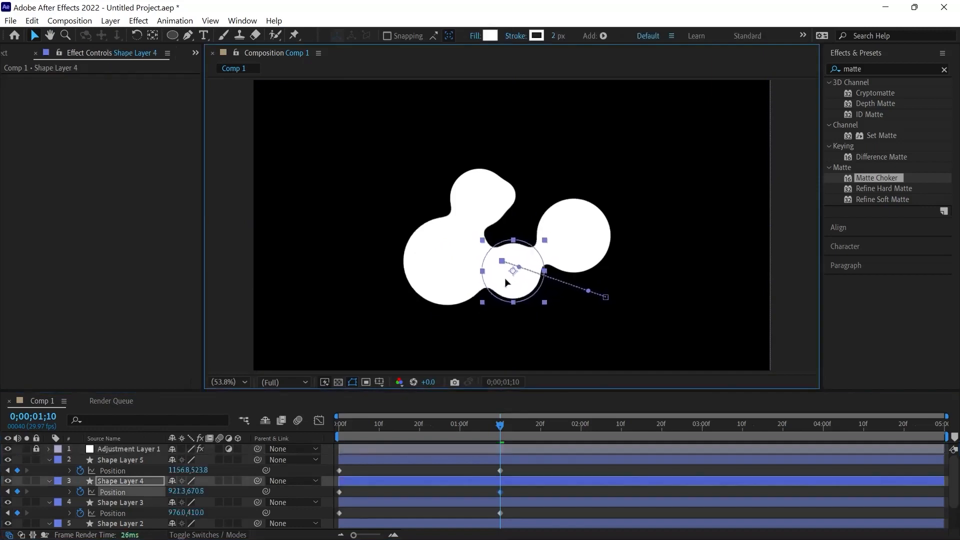
left_click_drag(479, 202, 525, 205)
key("space")
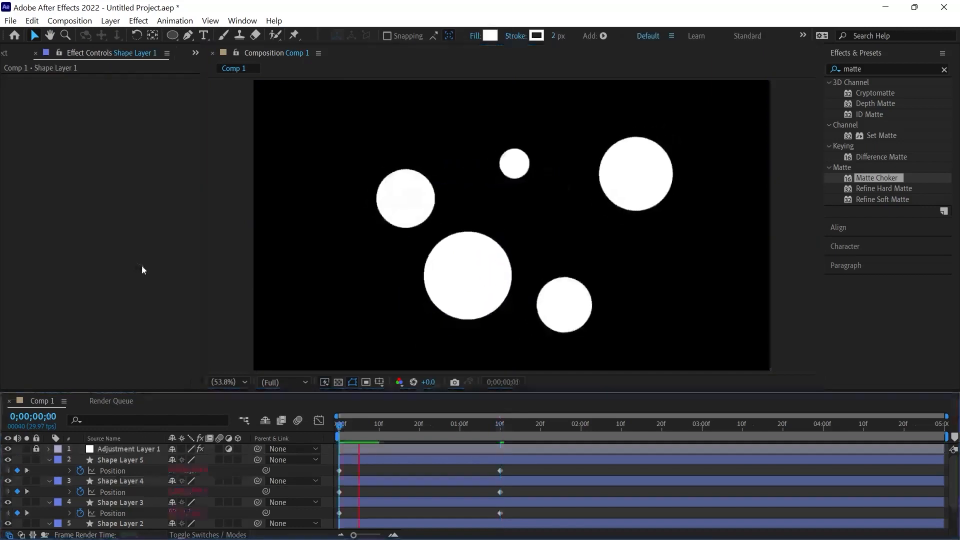